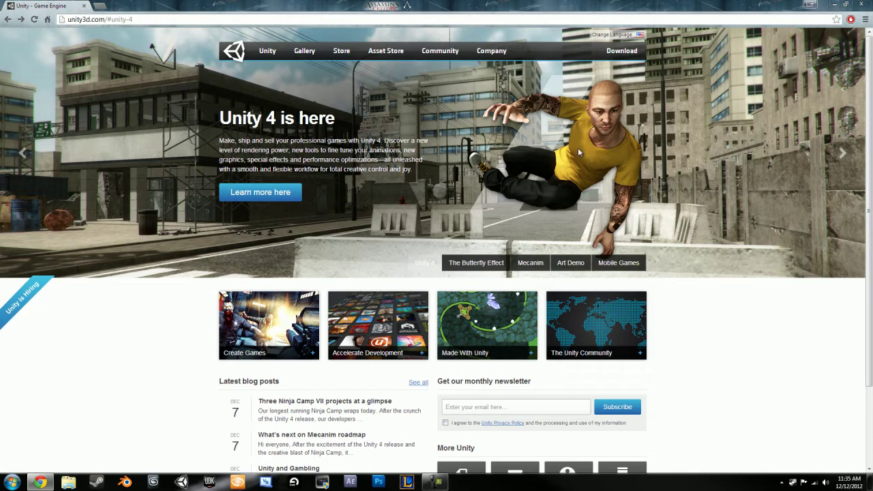
- Start downloading Unity 4.0 for Windows from the download page of the Unity website
click(621, 52)
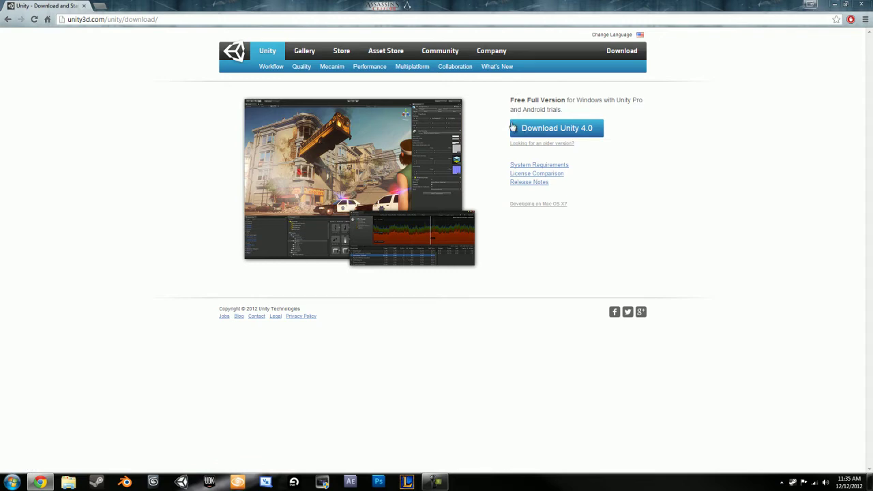
drag(238, 94, 612, 132)
click(633, 135)
click(549, 127)
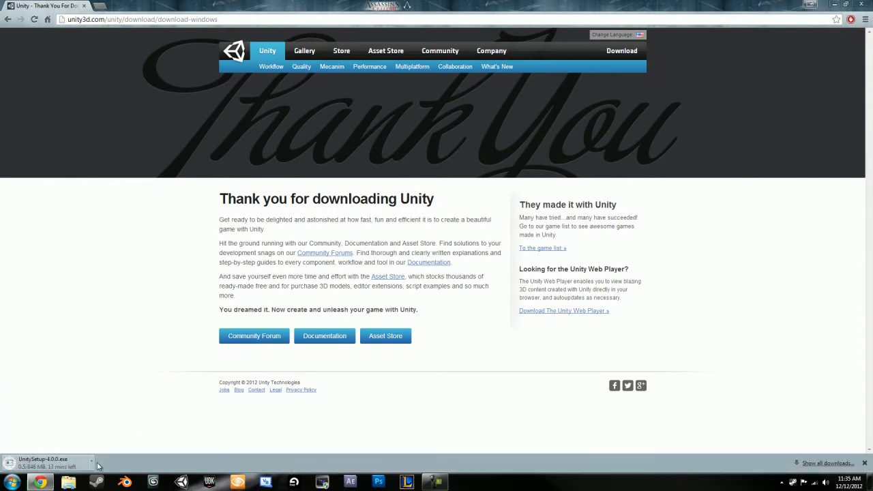
- Cancel the UnitySetup-4.0.0.exe download and close the browser
click(97, 466)
click(111, 448)
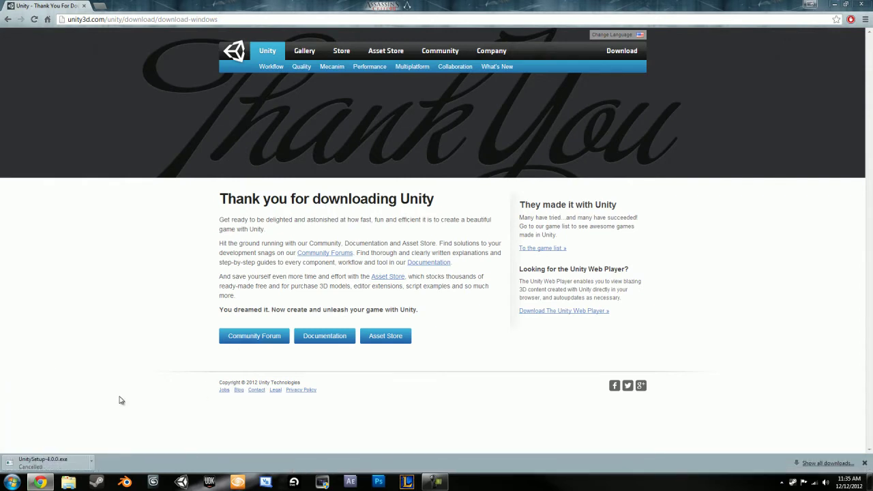
click(862, 8)
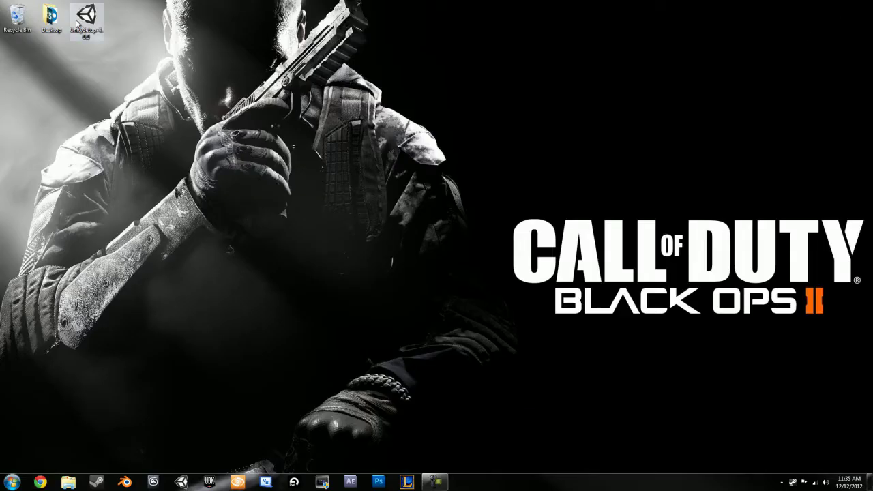
- Launch the UnitySetup-4.0.0 installer from the desktop and allow it to run
drag(77, 23, 60, 116)
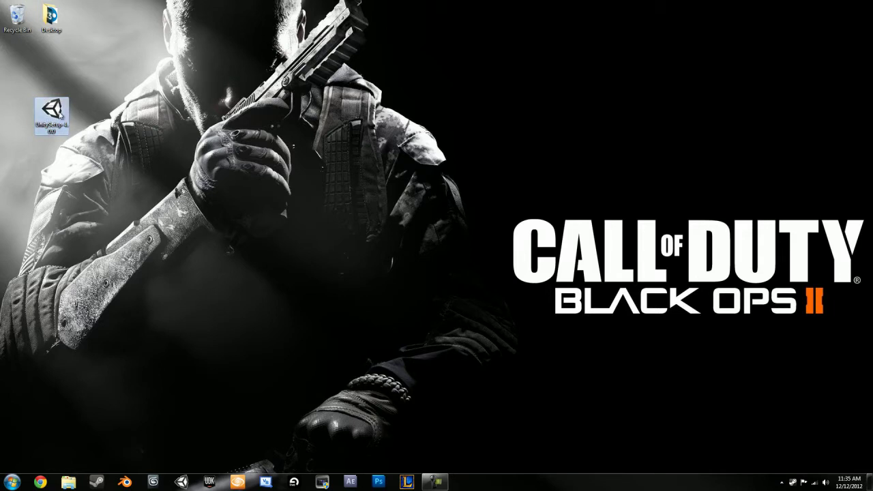
double_click(60, 116)
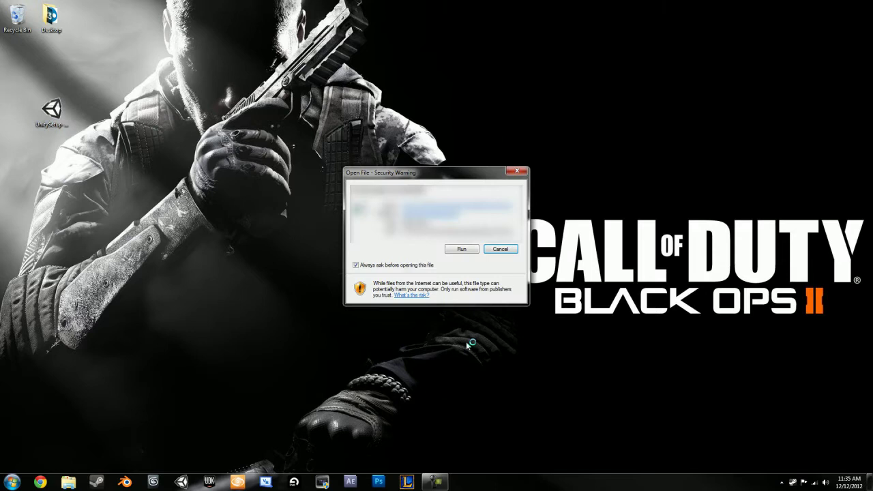
click(469, 250)
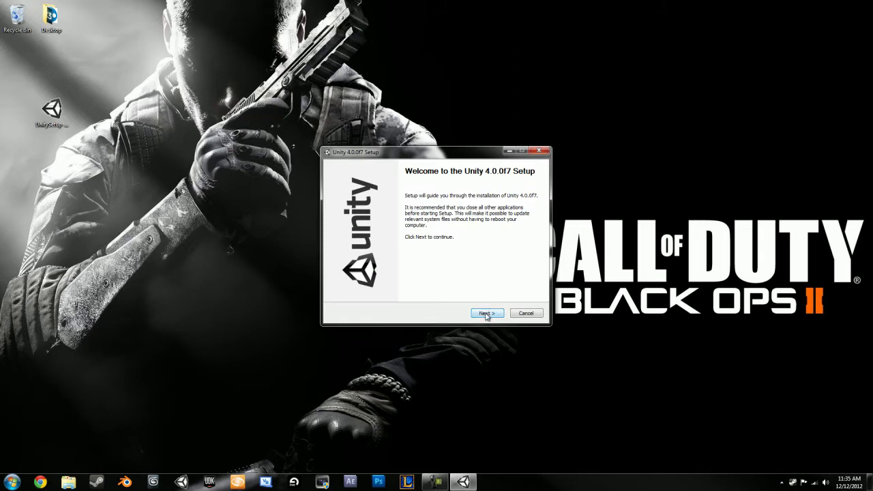
- Proceed through the opening setup pages, keeping Unity, Example Project, Unity Development Web Player and MonoDevelop selected for installation
click(486, 315)
click(487, 313)
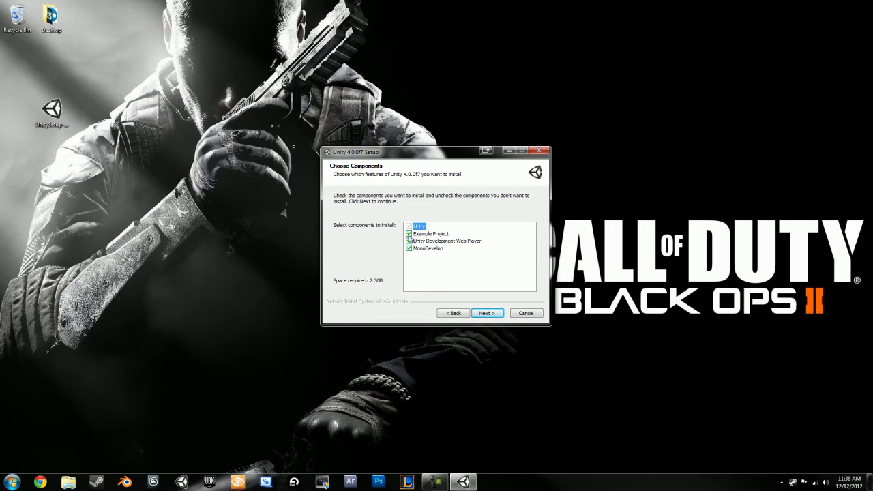
click(486, 313)
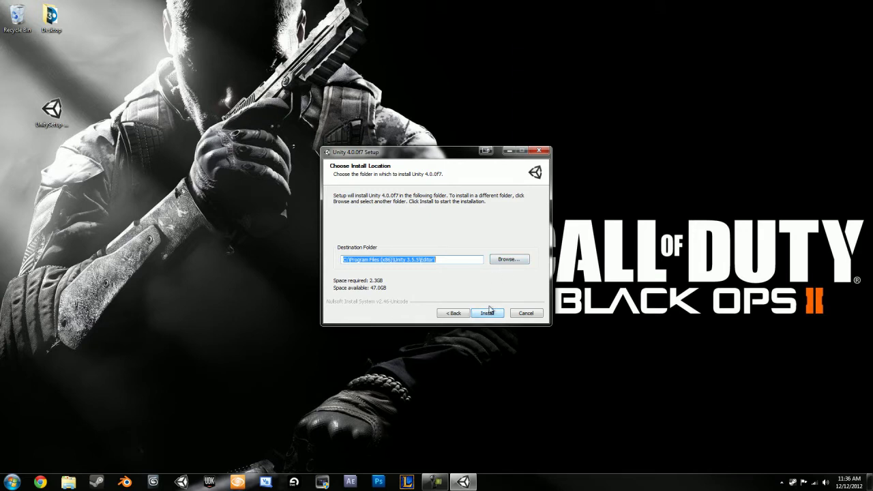
- Change the version number in the destination folder's Unity directory name to 4 and start the installation
click(438, 260)
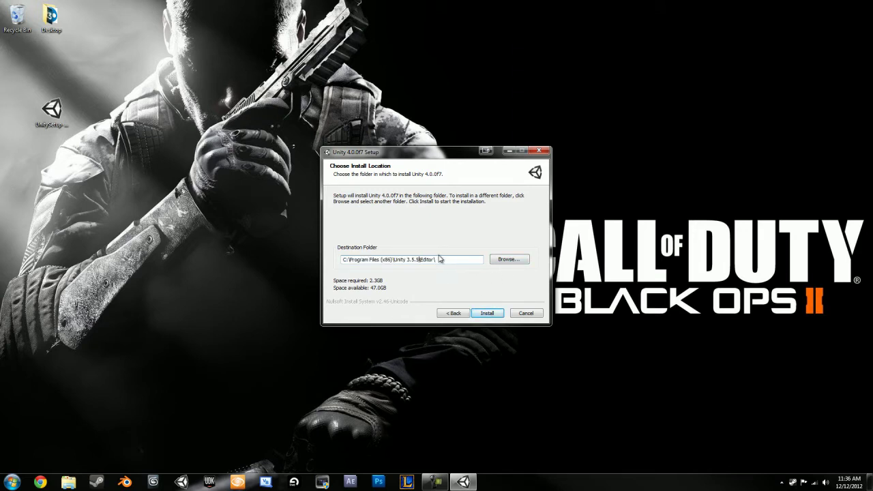
key(BackSpace)
key(BackSpace)
key(BackSpace)
key(BackSpace)
key(BackSpace)
text(4)
click(488, 314)
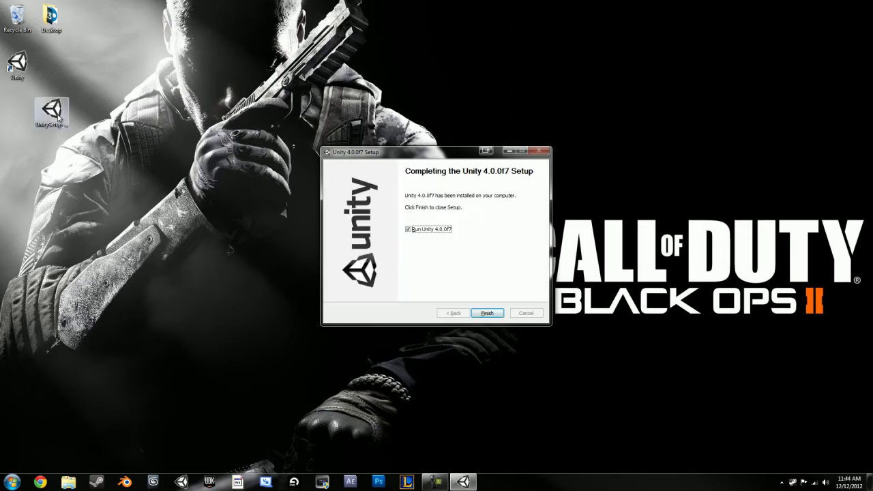
- Place the installer icon beside the Unity shortcut and finish the setup with Run Unity 4.0.0f7 enabled
drag(51, 109, 52, 62)
click(433, 157)
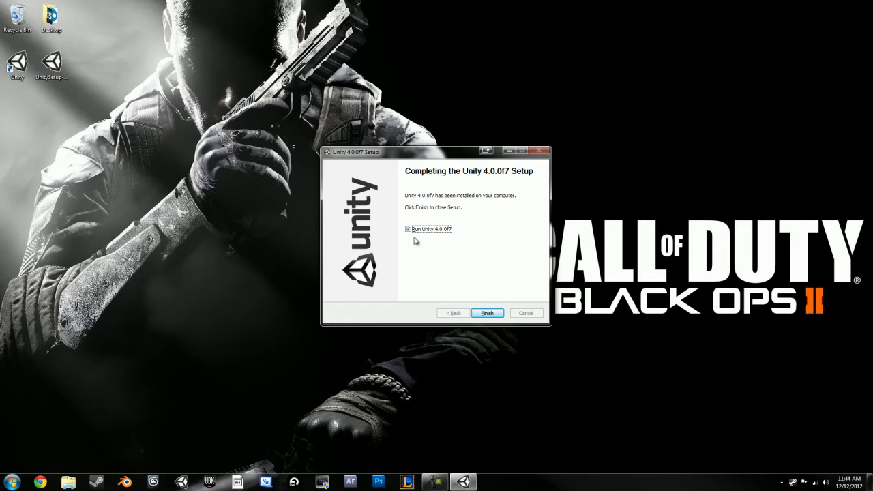
click(491, 316)
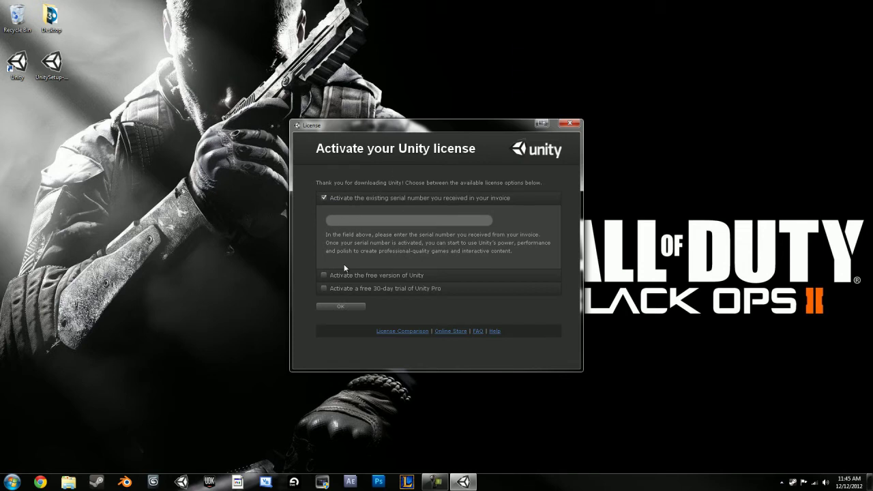
- Choose to activate the free version of Unity after comparing it with the 30-day Pro trial option
click(328, 275)
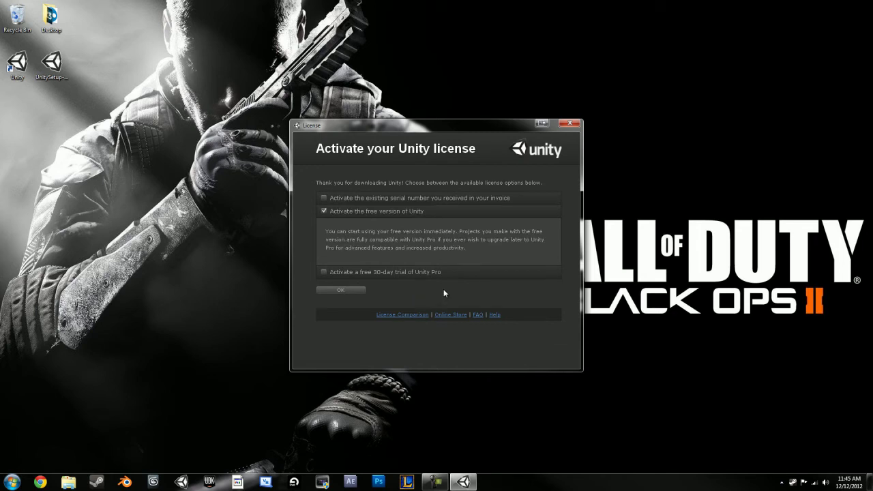
click(323, 272)
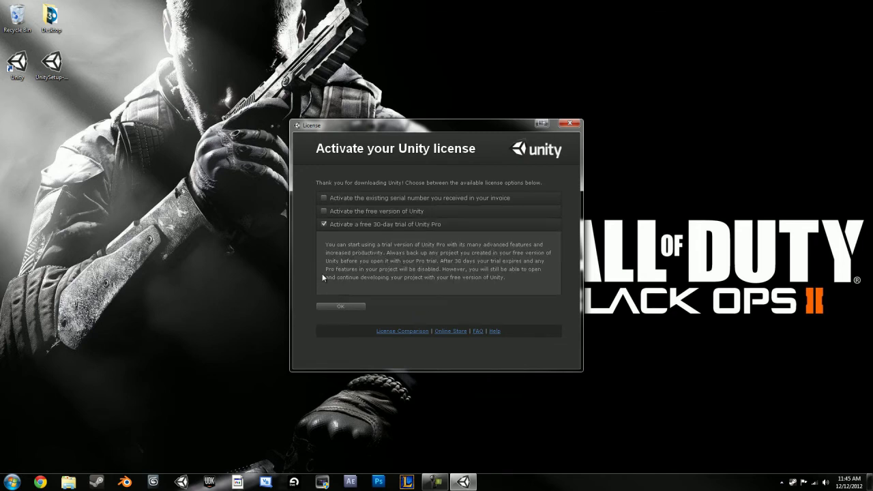
click(327, 213)
click(323, 272)
click(324, 213)
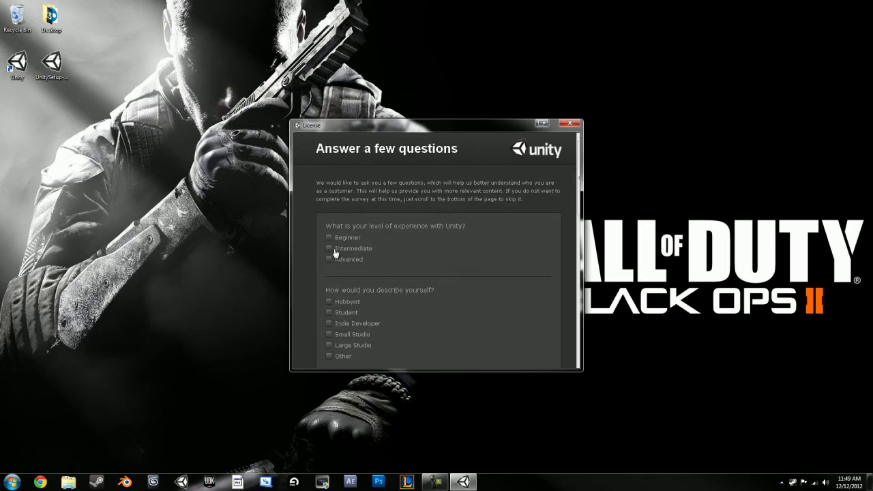
- Answer the survey with Intermediate experience, Indie Developer as the description, and Just me as the team size
click(345, 250)
scroll(351, 244, down, 5)
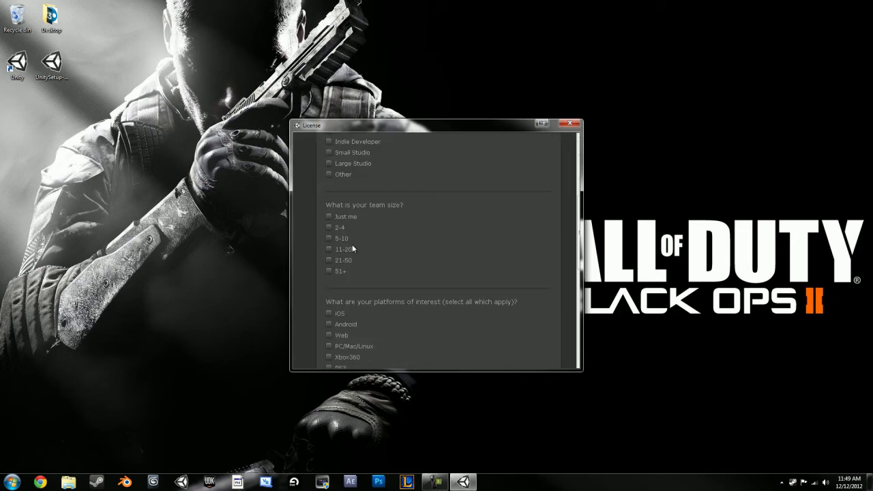
scroll(352, 244, up, 3)
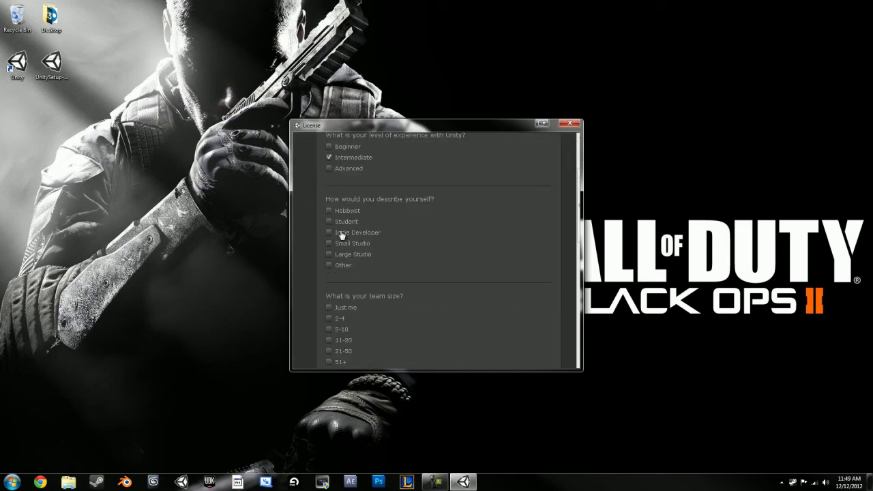
scroll(345, 239, up, 3)
scroll(352, 251, down, 1)
click(339, 279)
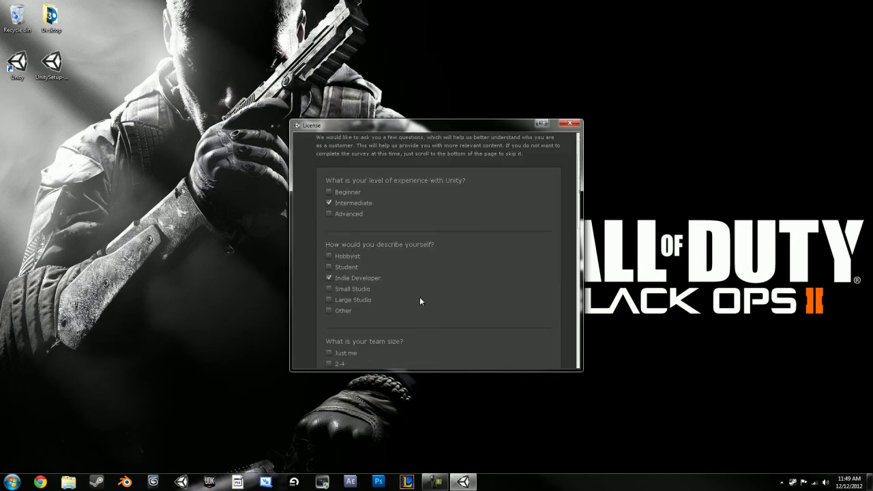
scroll(365, 268, down, 3)
click(331, 264)
- Mark Android, Web and PC/Mac/Linux as the platforms of interest in the survey
scroll(375, 275, down, 5)
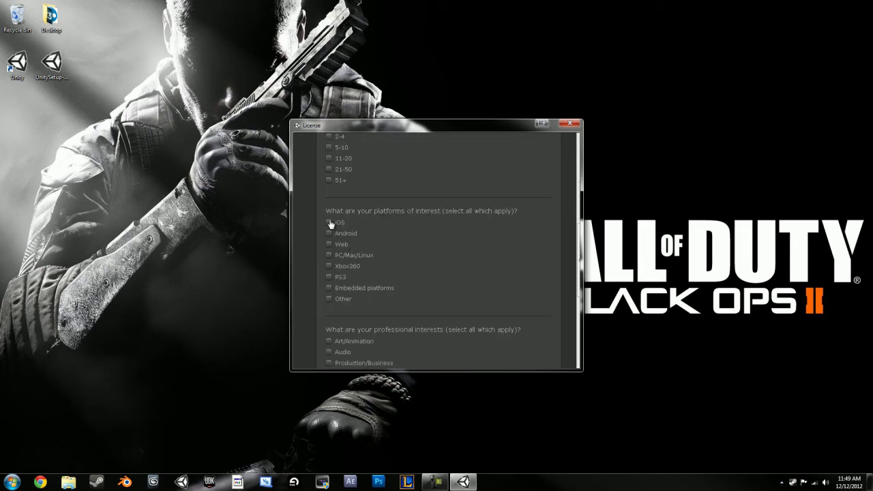
click(328, 235)
click(329, 246)
click(330, 256)
- Mark only Games and Training as the planned uses of Unity
scroll(354, 277, down, 3)
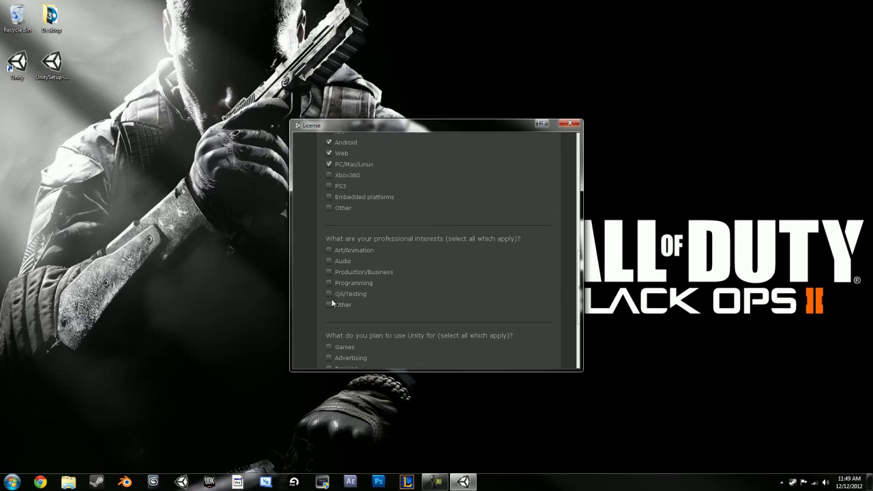
scroll(362, 258, down, 1)
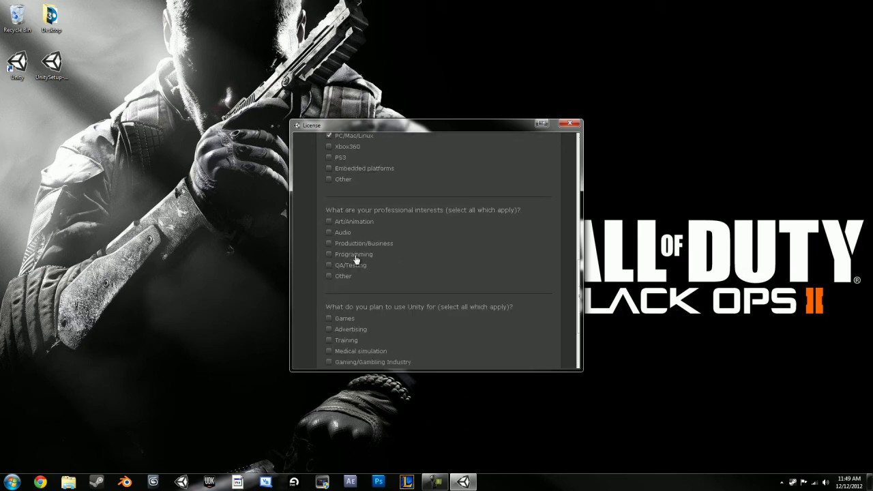
scroll(350, 242, up, 1)
scroll(345, 253, down, 2)
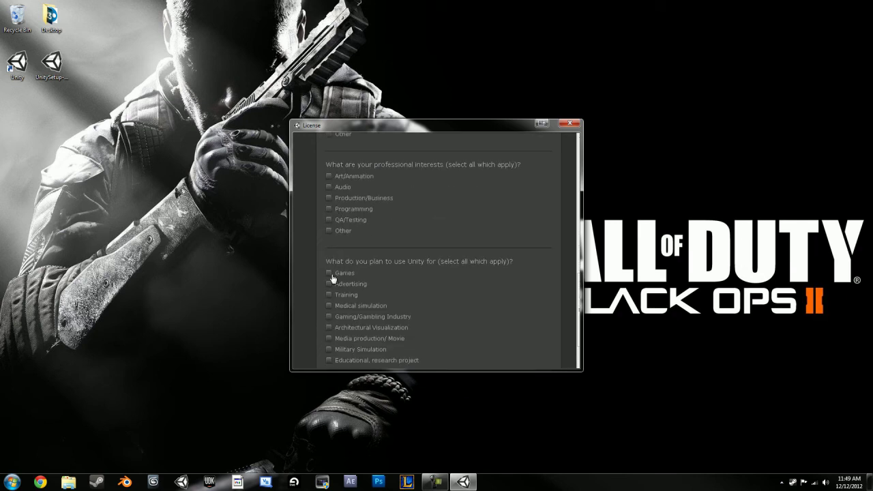
click(329, 273)
click(328, 294)
click(329, 317)
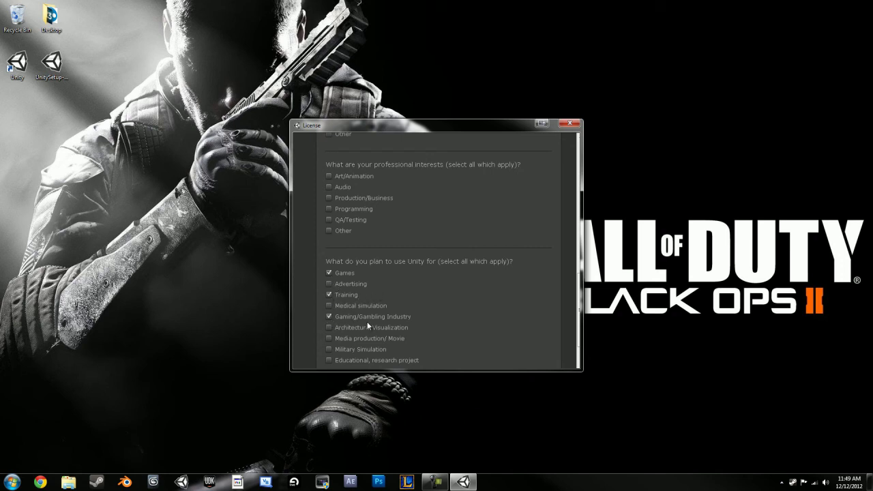
click(329, 318)
scroll(392, 329, down, 2)
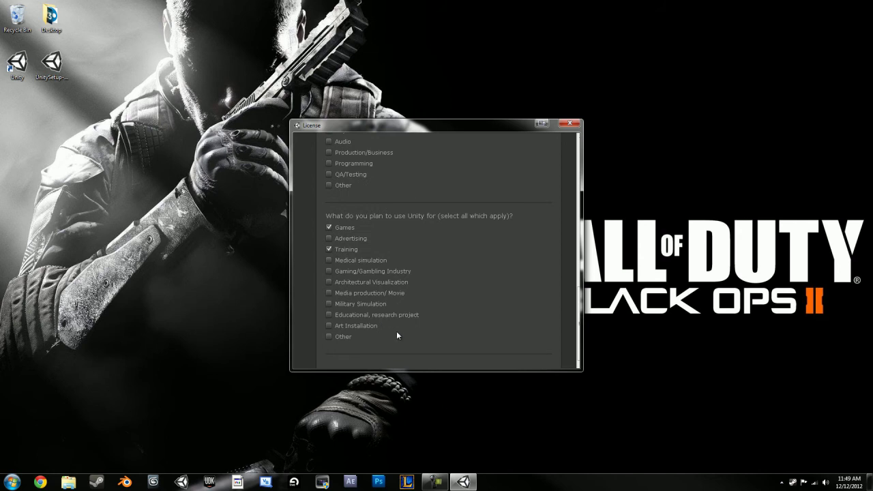
- Mark Programming, Audio and Art/Animation as the professional interests
scroll(341, 286, up, 3)
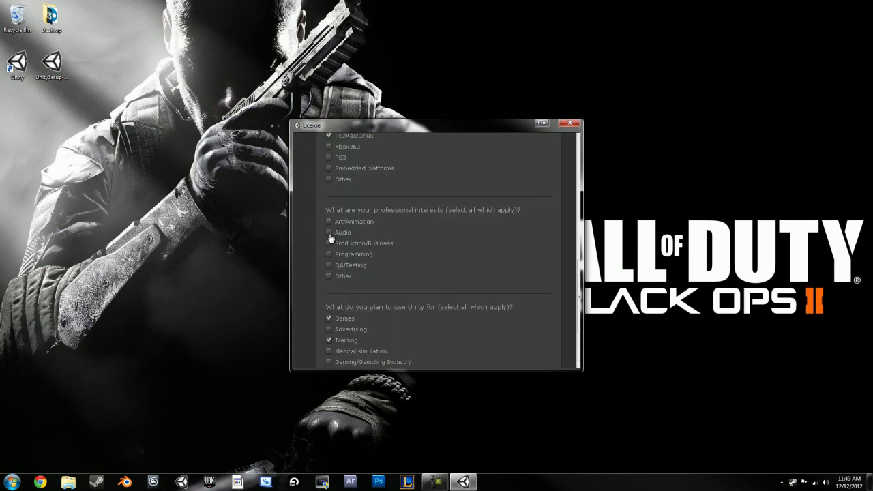
click(329, 253)
click(329, 232)
click(328, 221)
- Finish the license survey and start using Unity
scroll(348, 270, up, 1)
scroll(348, 266, down, 4)
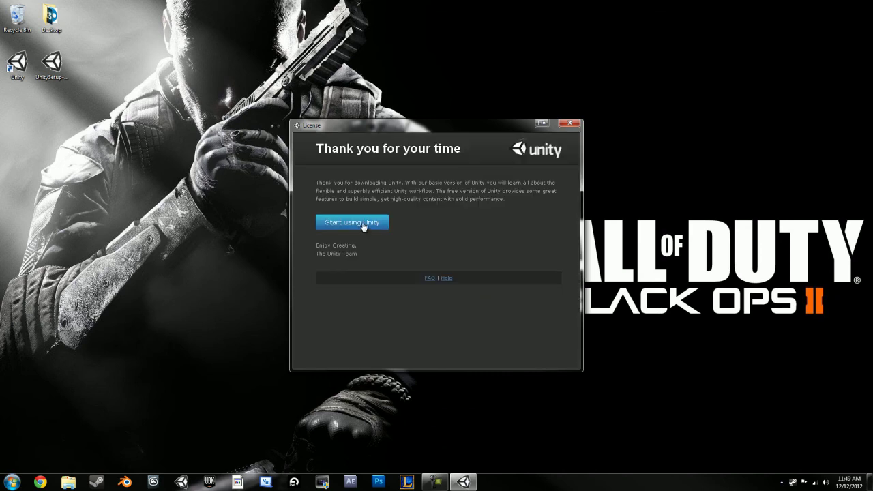
click(354, 226)
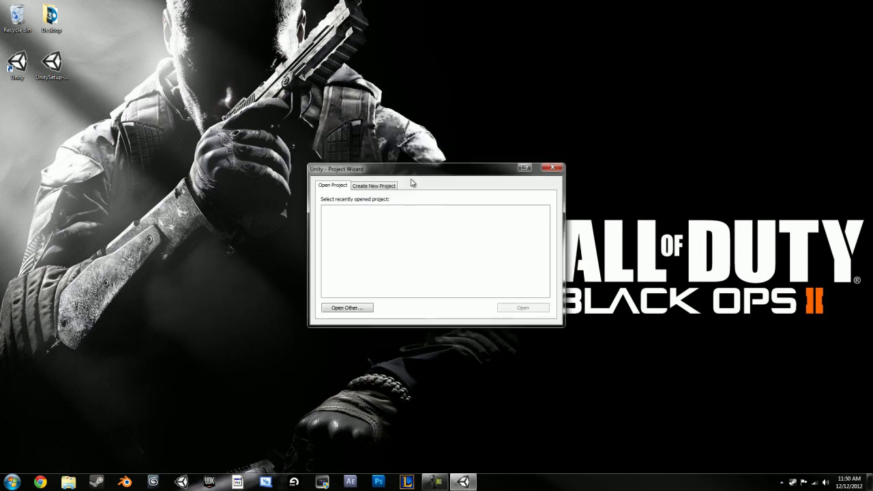
- Look over the package options for creating a new project, return to the open-project view and close the Project Wizard
click(369, 189)
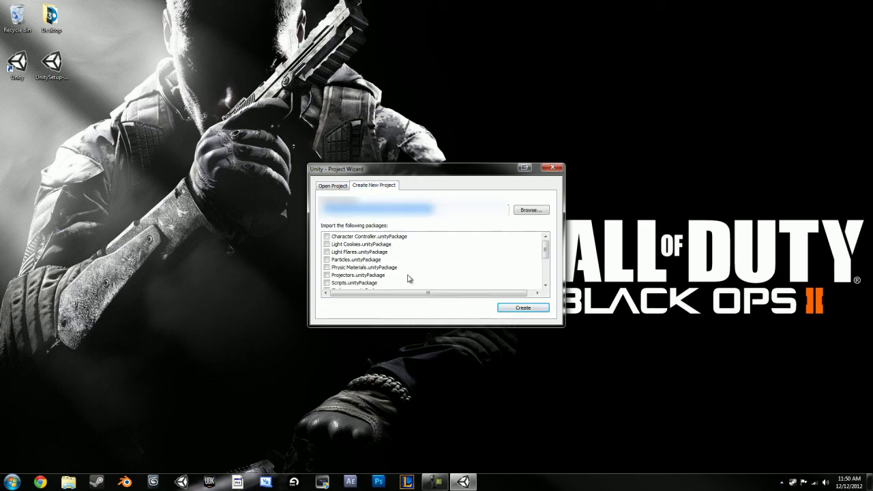
click(341, 186)
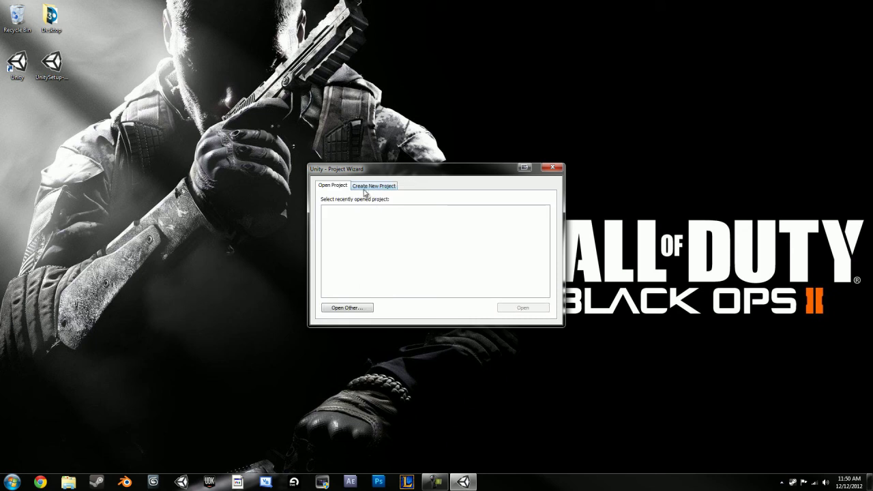
click(552, 167)
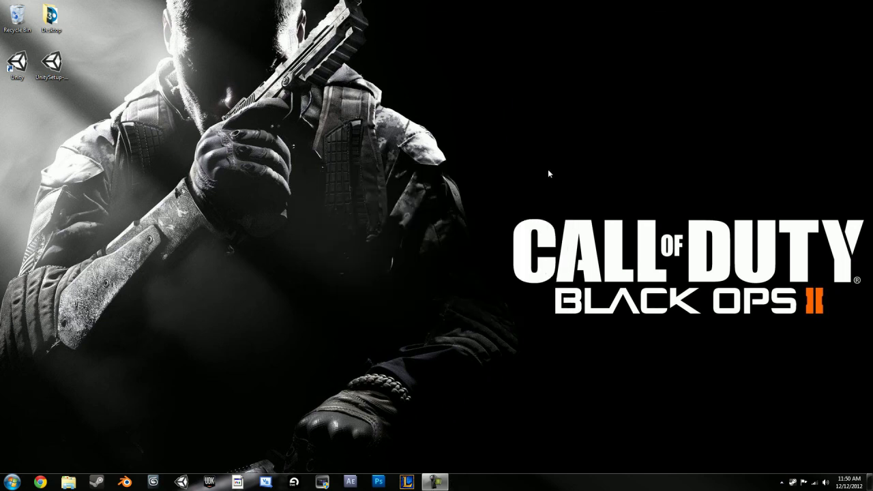